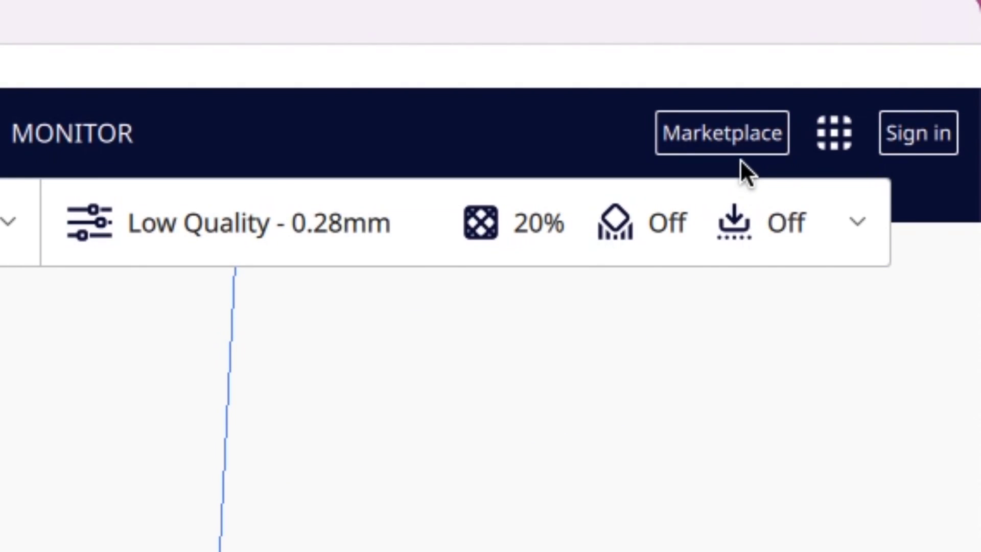
Install the AutoTowers Generator 2.4.0 plugin from the Marketplace and accept its licence
{"action": "left_click", "coordinate": [738, 148]}
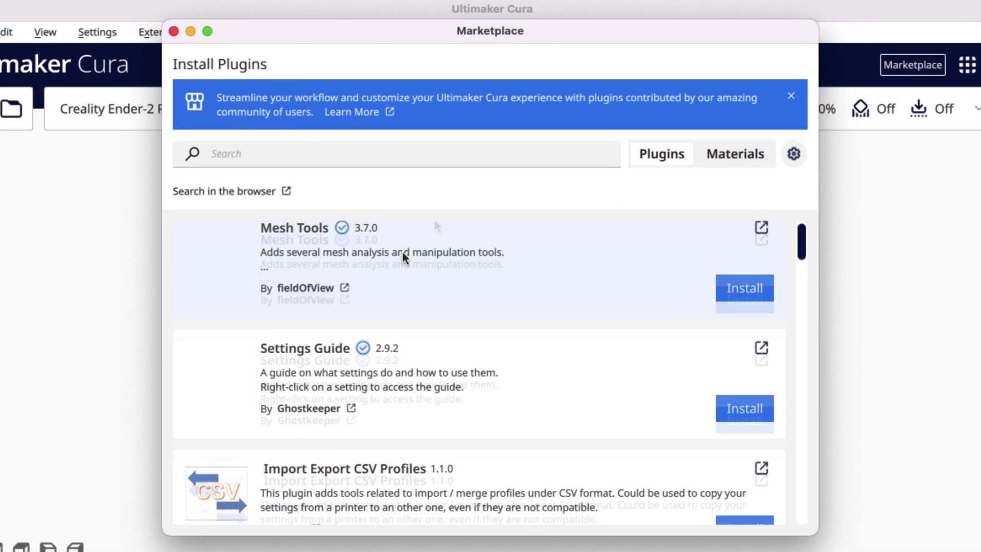
{"action": "scroll", "coordinate": [402, 250], "scroll_direction": "down", "scroll_amount": 10}
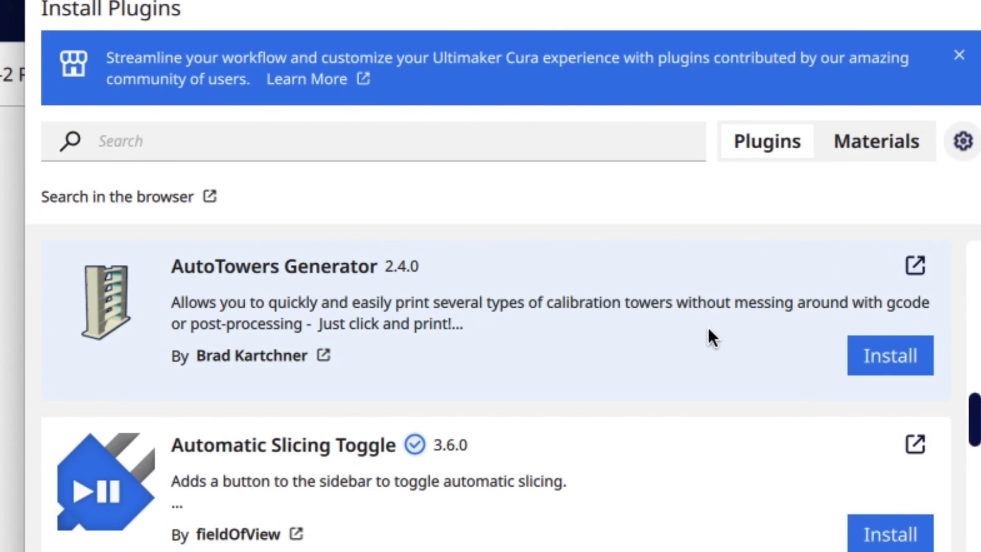
{"action": "left_click", "coordinate": [708, 329]}
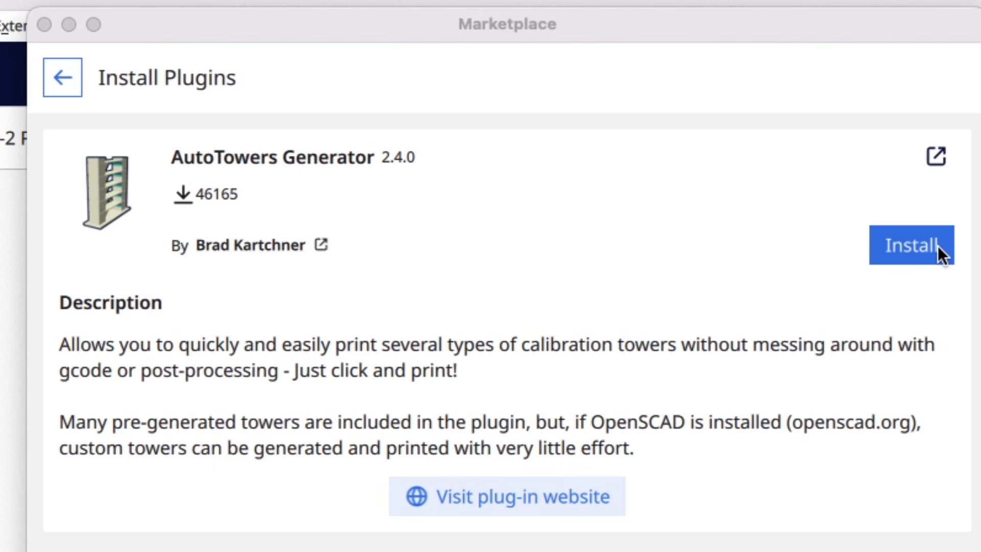
{"action": "left_click", "coordinate": [922, 246]}
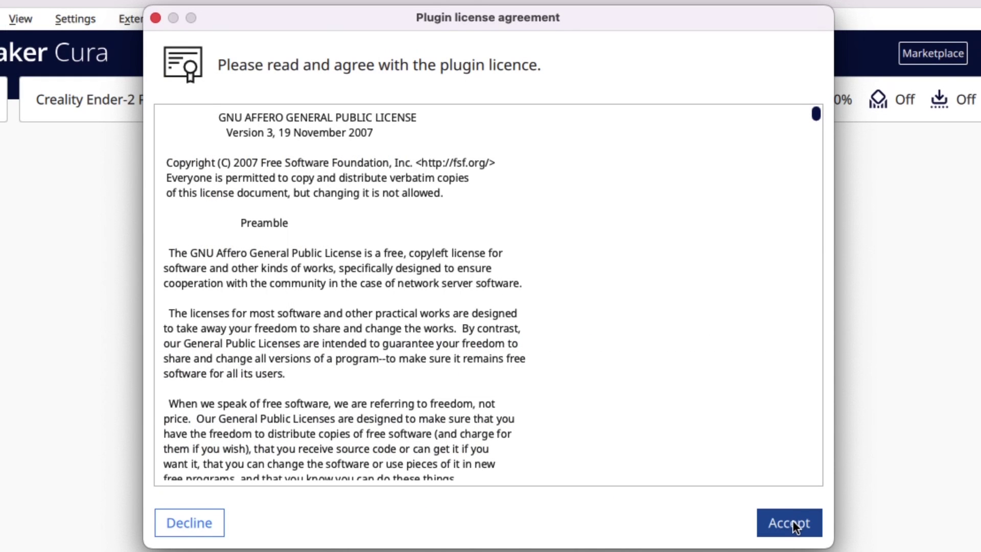
{"action": "left_click", "coordinate": [792, 520]}
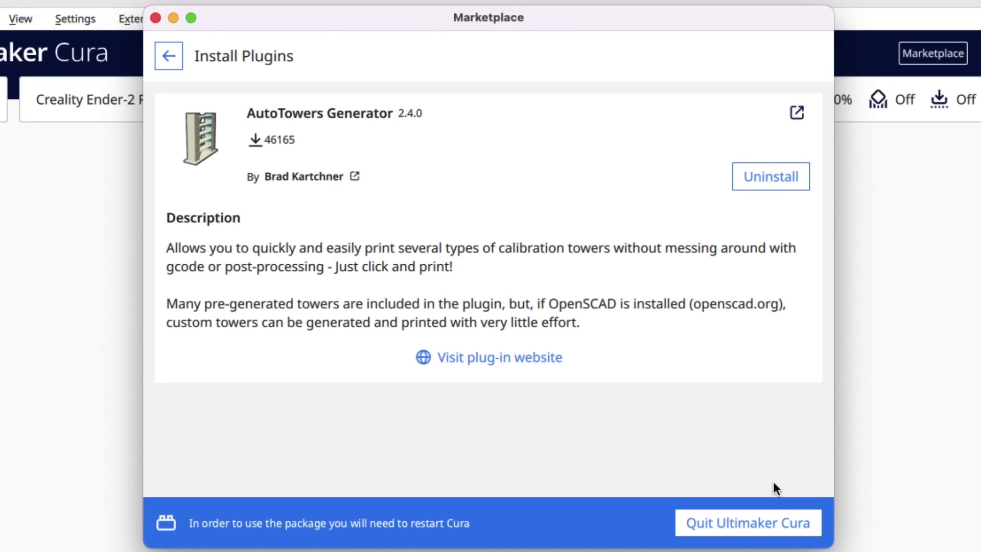
Restart Cura and add the Preset Temperature Tower ABS model (44.8 x 12.8 x 72.8 mm) through Auto Towers
{"action": "left_click", "coordinate": [755, 522]}
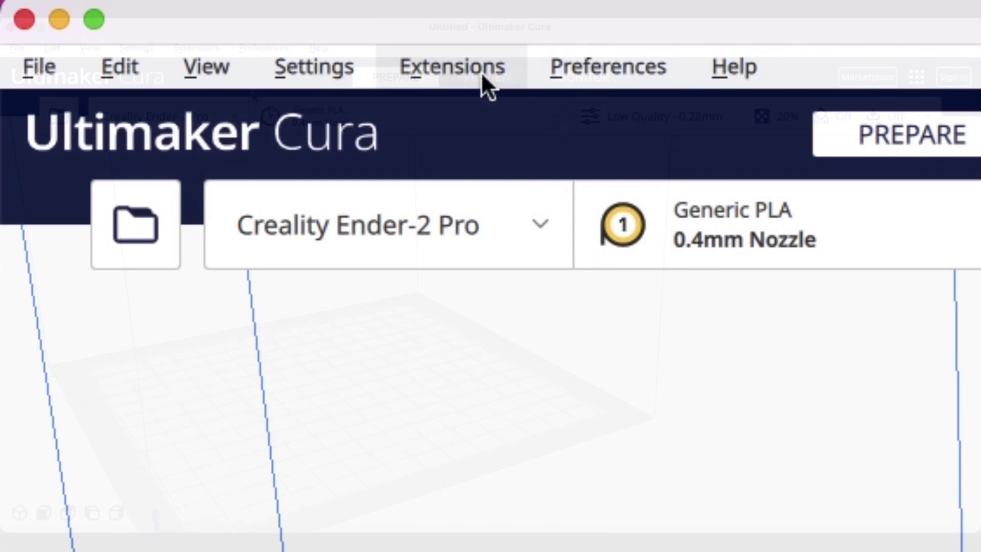
{"action": "left_click", "coordinate": [210, 51]}
{"action": "mouse_move", "coordinate": [486, 256]}
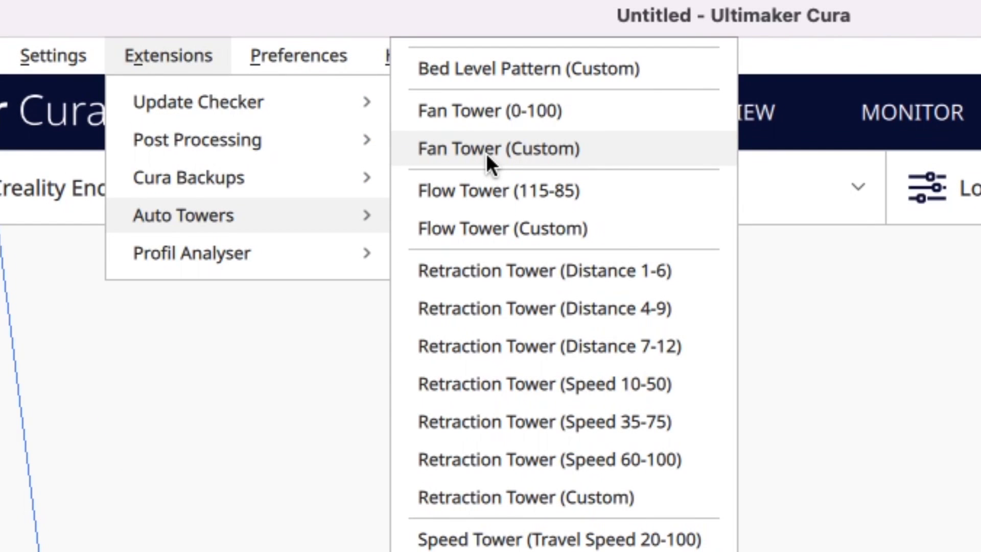
{"action": "left_click", "coordinate": [486, 152]}
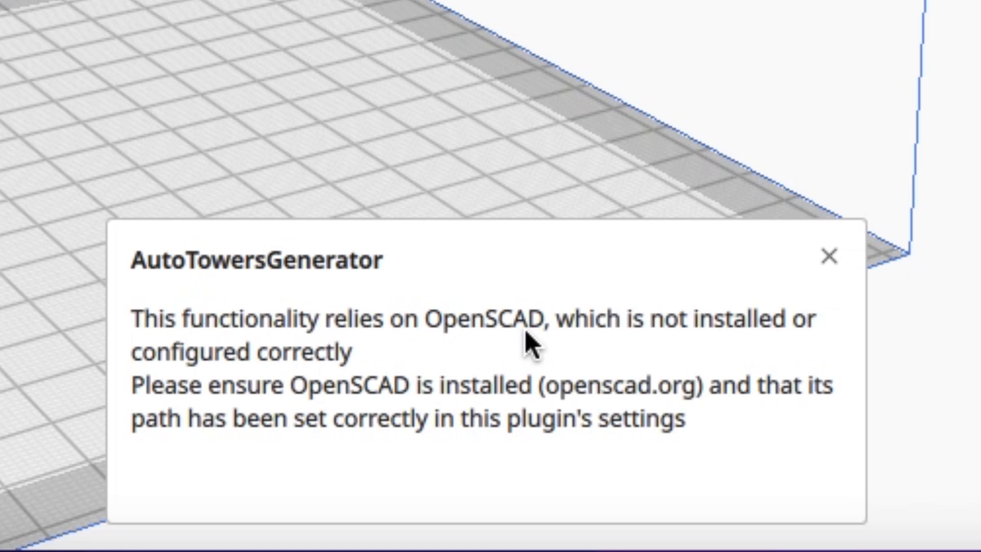
{"action": "left_click", "coordinate": [829, 255]}
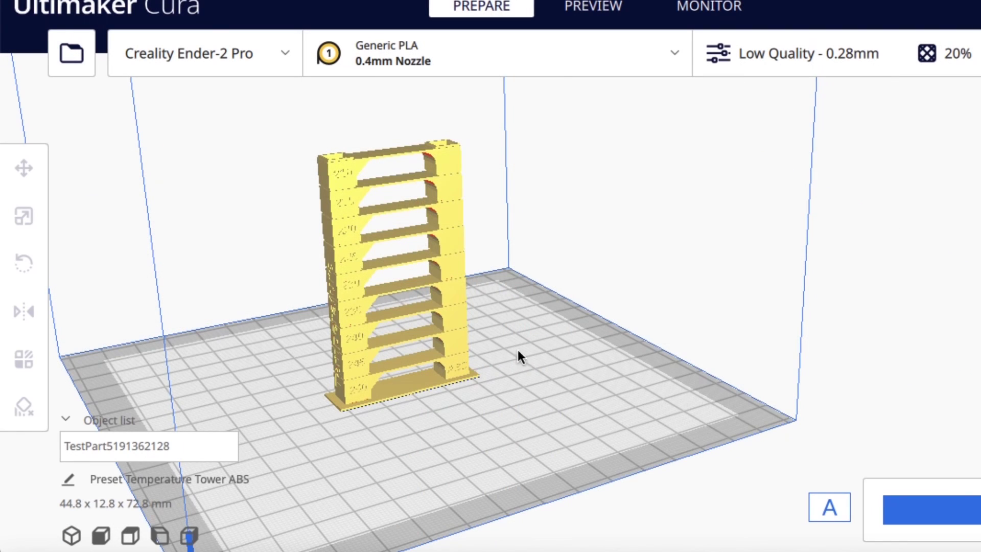
Switch the extruder material from Generic PLA to Generic ABS on the 0.4mm nozzle
{"action": "scroll", "coordinate": [422, 498], "scroll_direction": "up", "scroll_amount": 5}
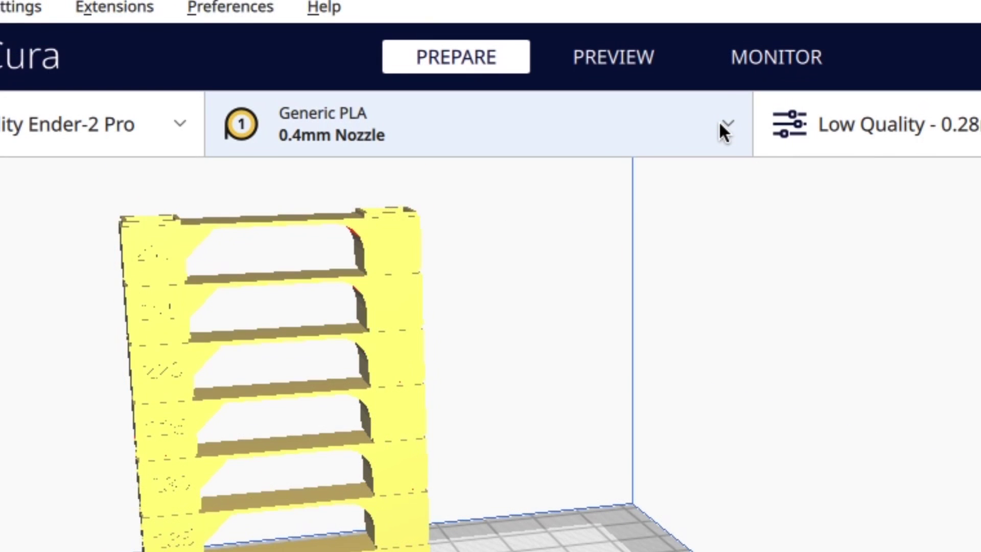
{"action": "left_click", "coordinate": [674, 53]}
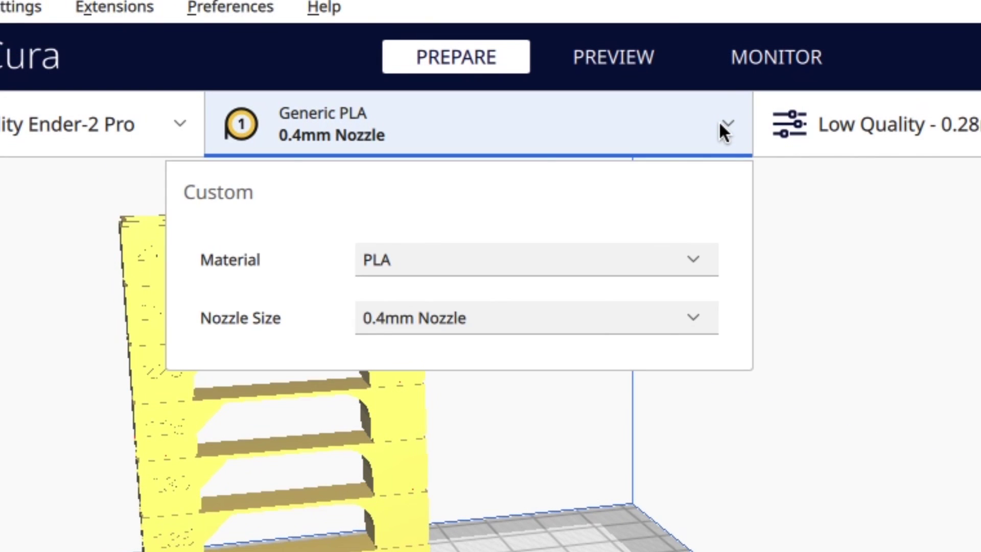
{"action": "left_click", "coordinate": [704, 262]}
{"action": "mouse_move", "coordinate": [520, 202]}
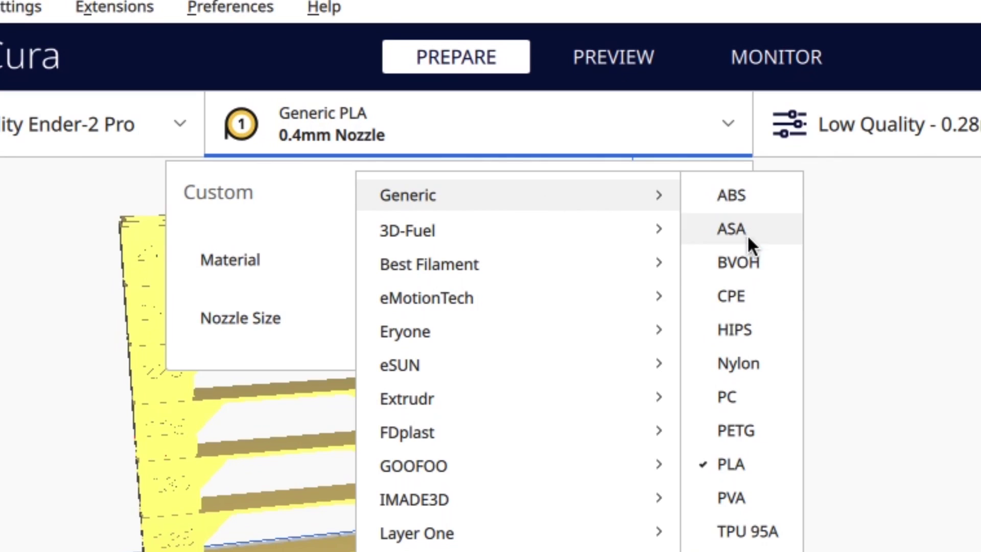
{"action": "left_click", "coordinate": [739, 194]}
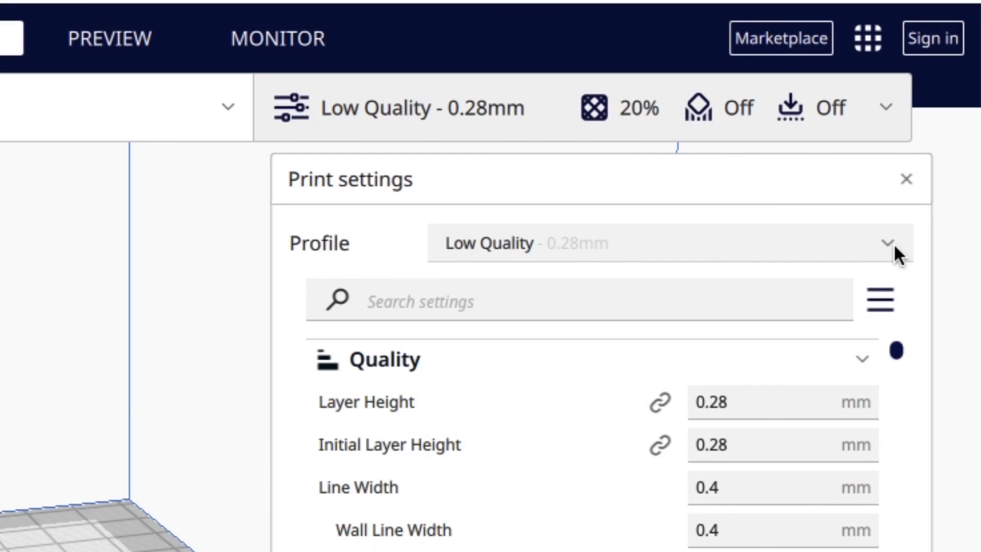
Keep the Low Quality profile and turn off Enable Print Cooling using a 'fan' settings search
{"action": "left_click", "coordinate": [894, 243]}
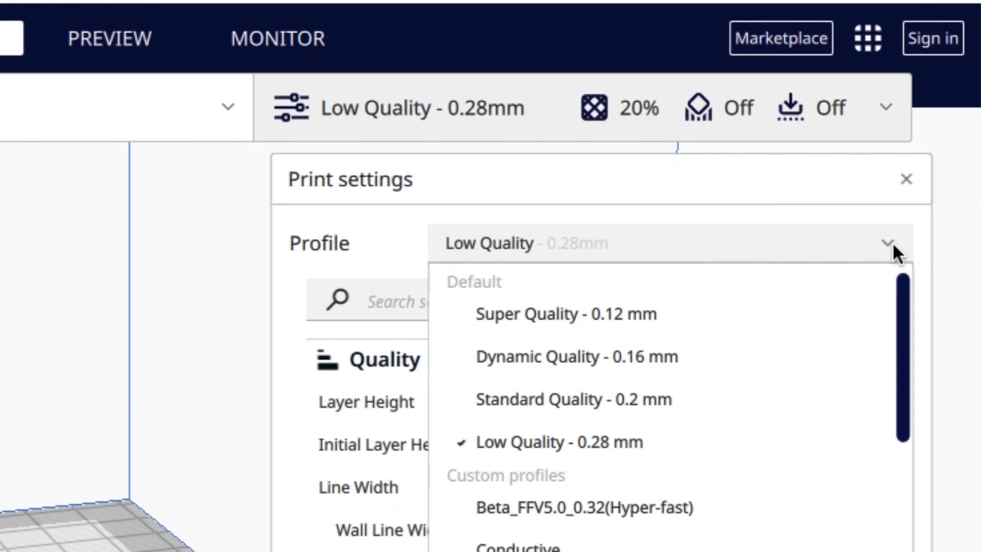
{"action": "left_click", "coordinate": [540, 442]}
{"action": "left_click", "coordinate": [459, 306]}
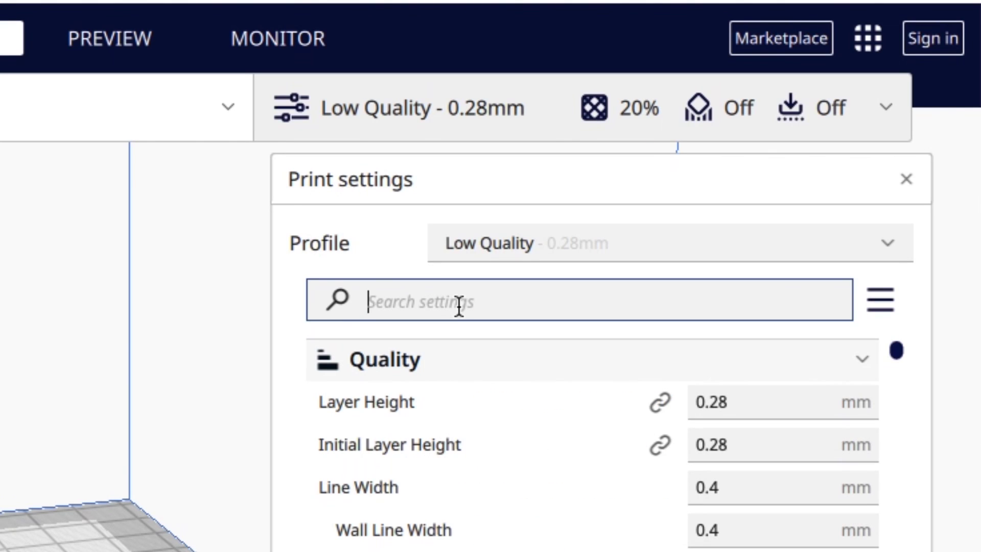
{"action": "type", "text": "fan"}
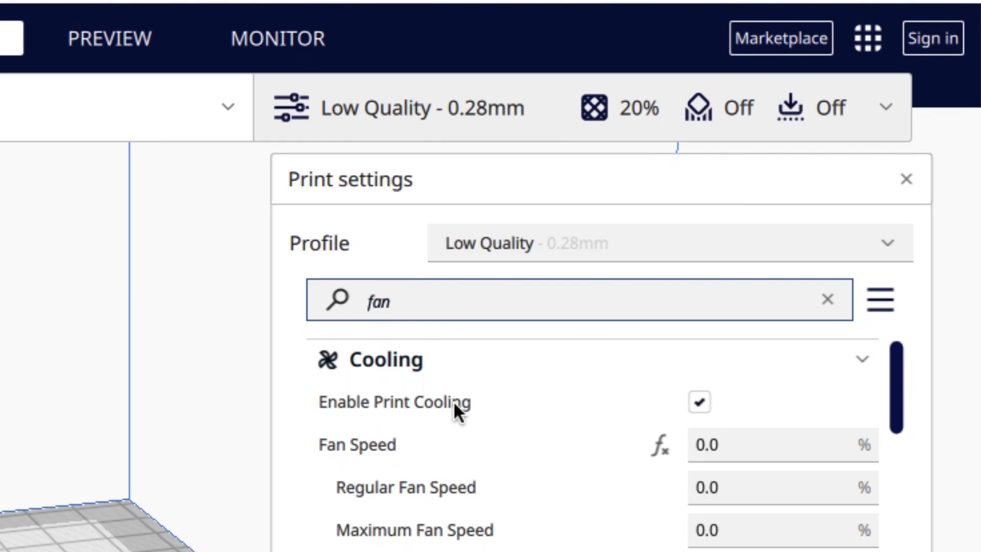
{"action": "left_click", "coordinate": [700, 402]}
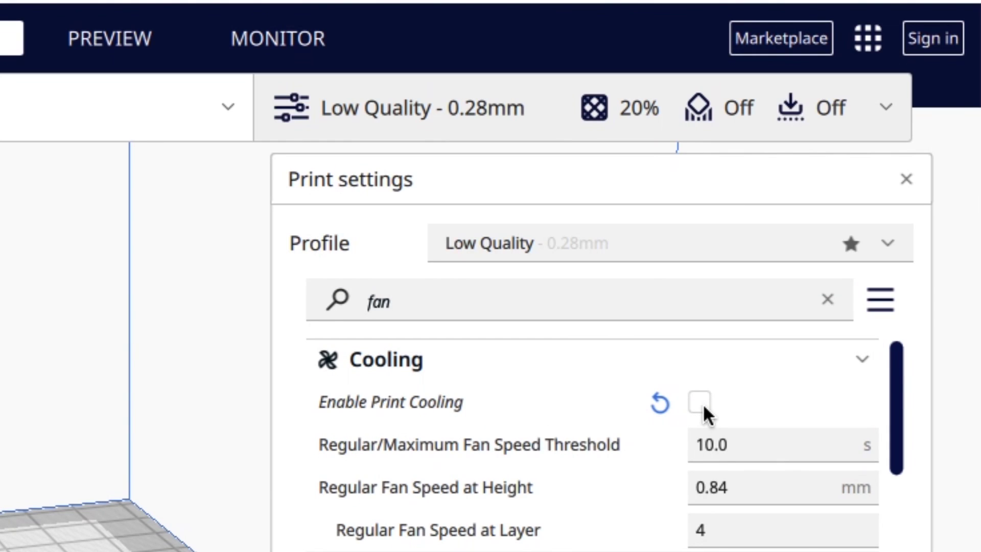
{"action": "key", "text": "Escape"}
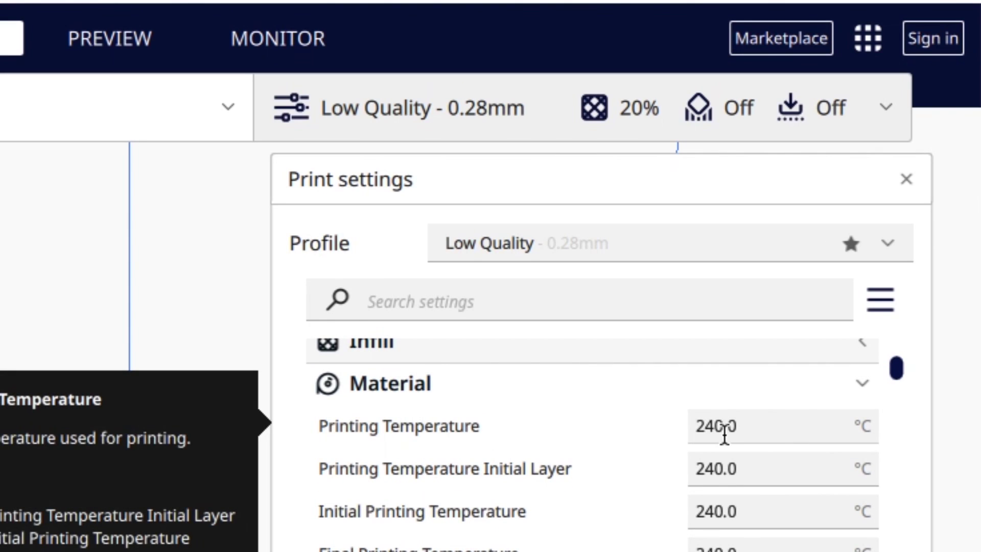
Check the printing temperature of 240.0 °C and the build plate temperature of 80 °C
{"action": "left_click_drag", "start_coordinate": [696, 427], "coordinate": [740, 424]}
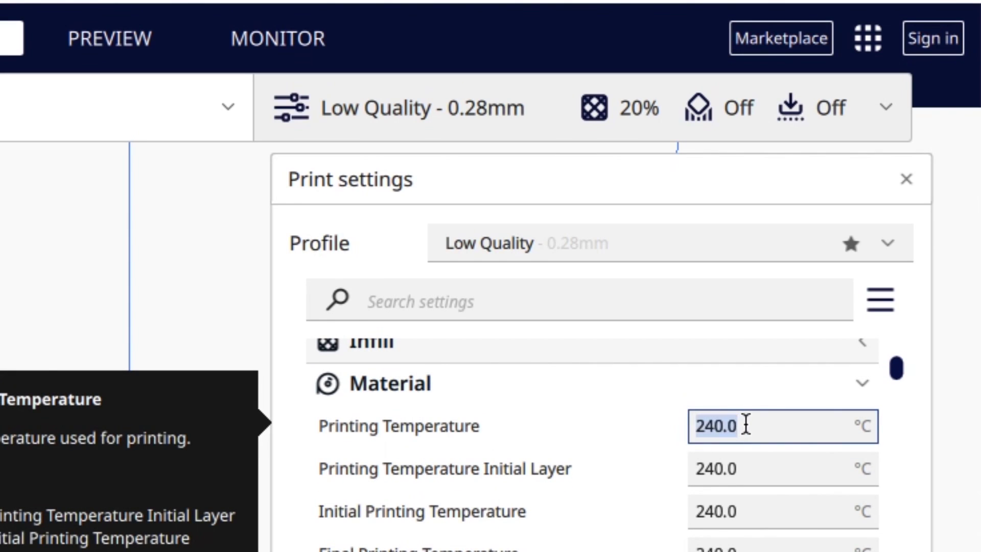
{"action": "left_click_drag", "start_coordinate": [894, 369], "coordinate": [893, 386]}
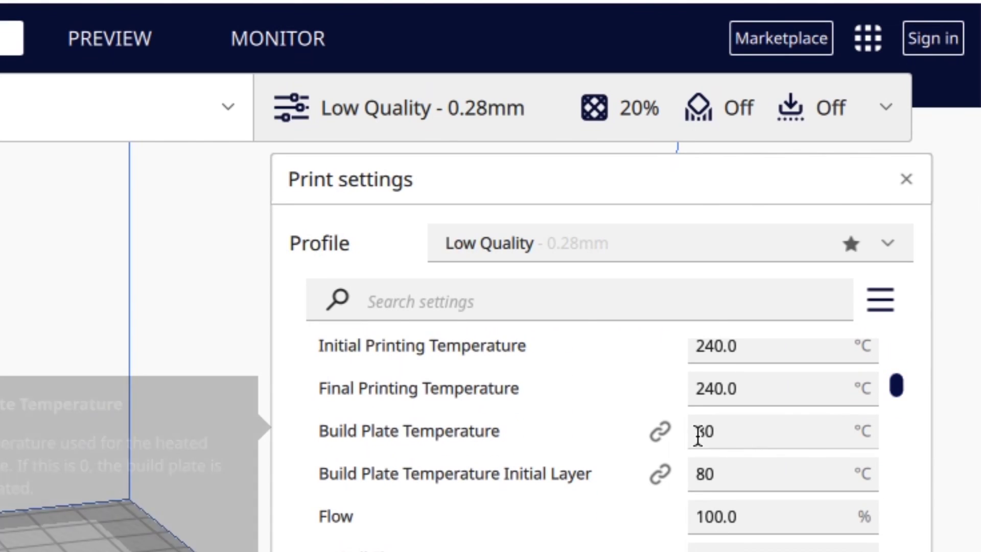
{"action": "left_click_drag", "start_coordinate": [727, 429], "coordinate": [677, 427]}
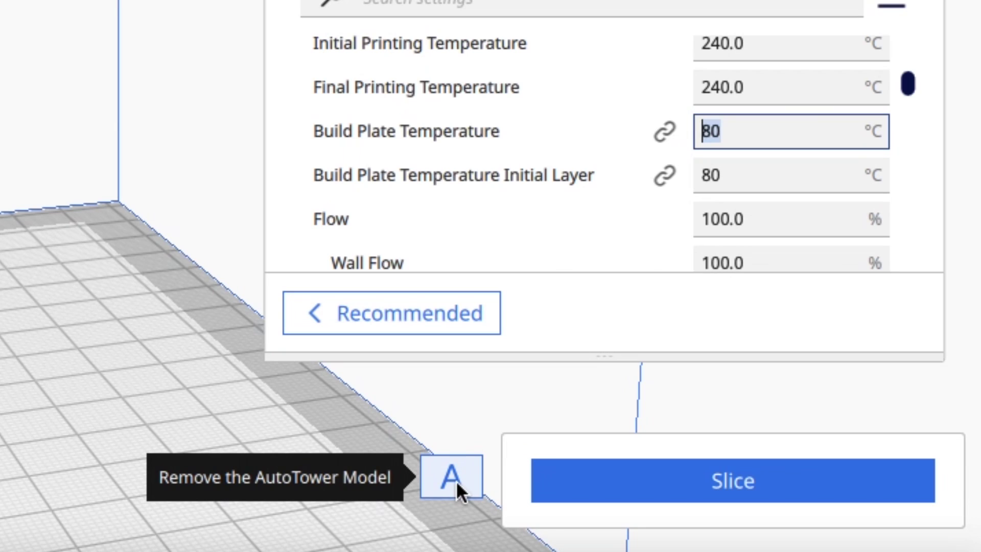
Slice the tower (1 hour 8 minutes, 7g) and open Preset Temperature Tower ABS.gcode in TextEdit
{"action": "left_click", "coordinate": [718, 476]}
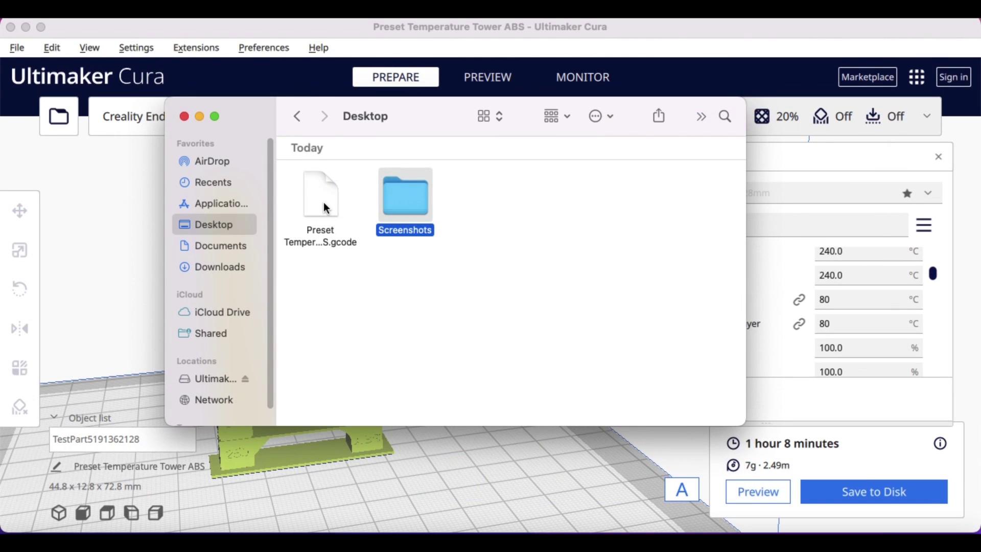
{"action": "left_click", "coordinate": [323, 202]}
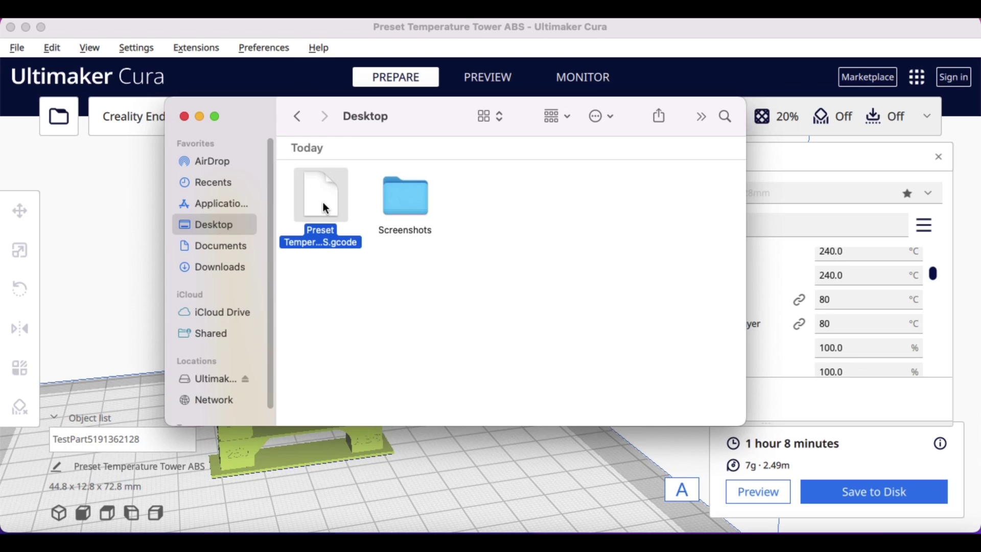
{"action": "right_click", "coordinate": [323, 201]}
{"action": "mouse_move", "coordinate": [350, 228]}
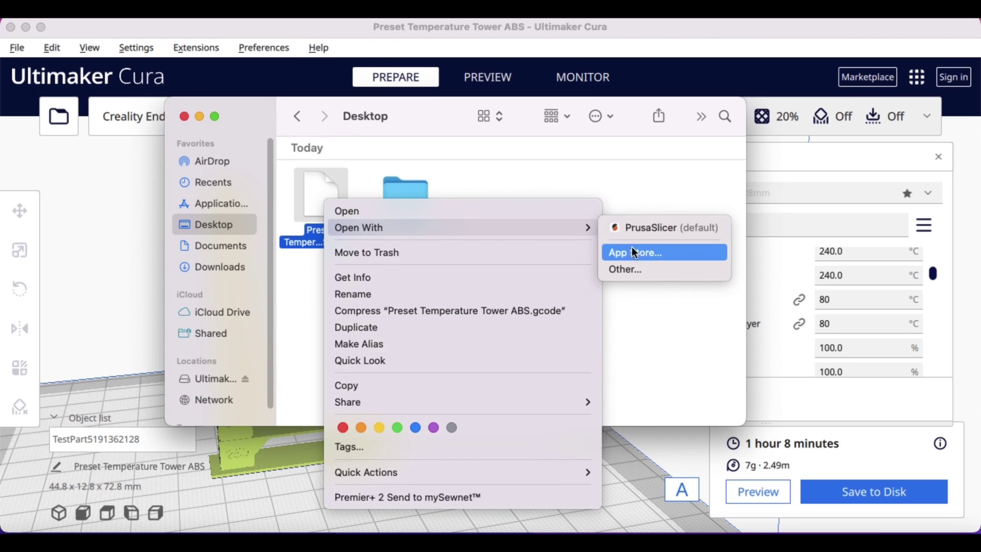
{"action": "left_click", "coordinate": [634, 268]}
{"action": "left_click", "coordinate": [559, 283]}
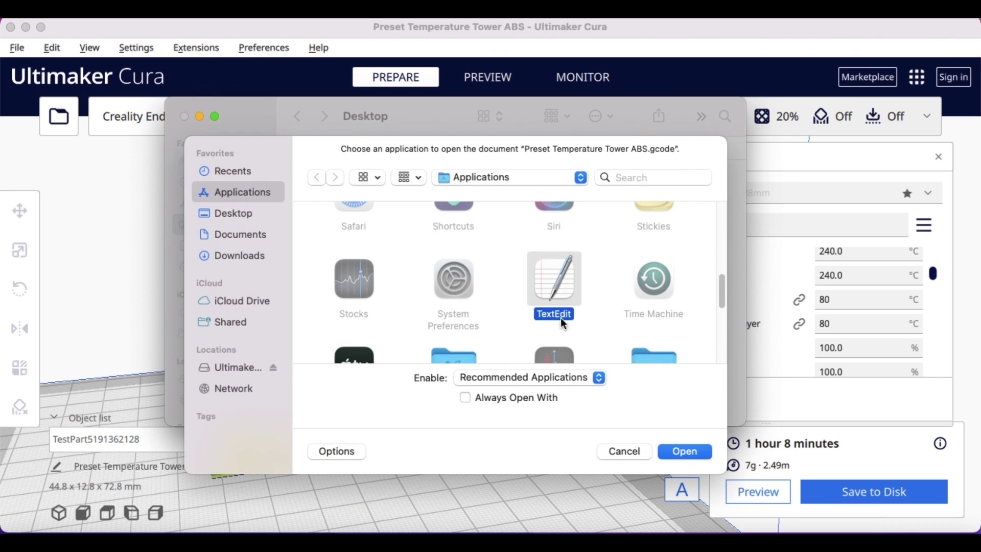
{"action": "left_click", "coordinate": [684, 451]}
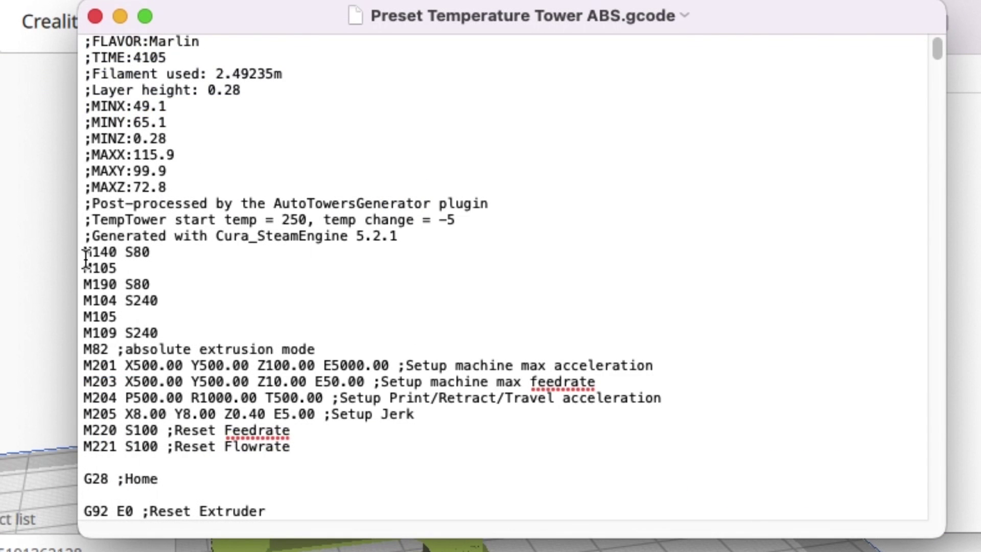
Mark the M140 S80 and M104 S240 lines, then find M104 S250 at layer 3
{"action": "left_click_drag", "start_coordinate": [84, 252], "coordinate": [157, 251]}
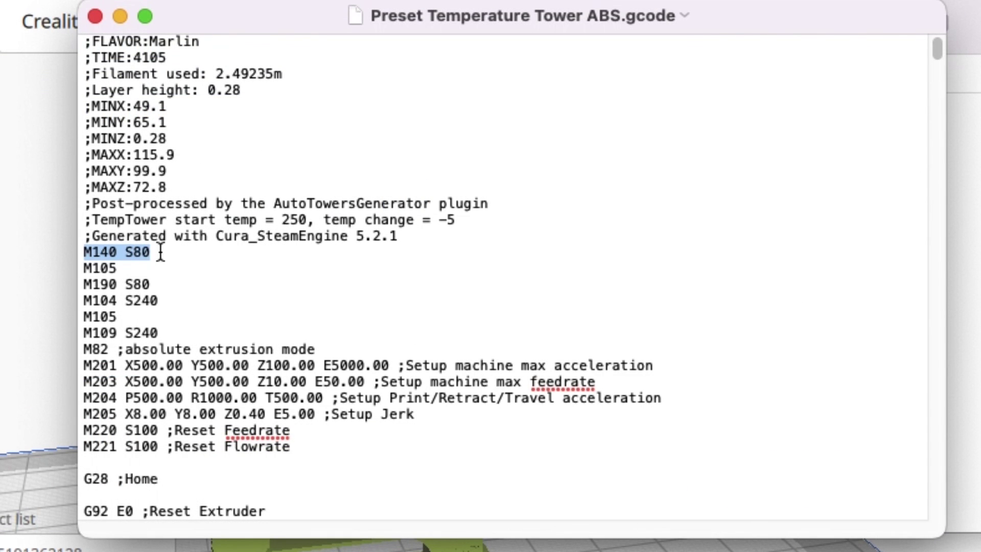
{"action": "left_click_drag", "start_coordinate": [83, 301], "coordinate": [158, 301]}
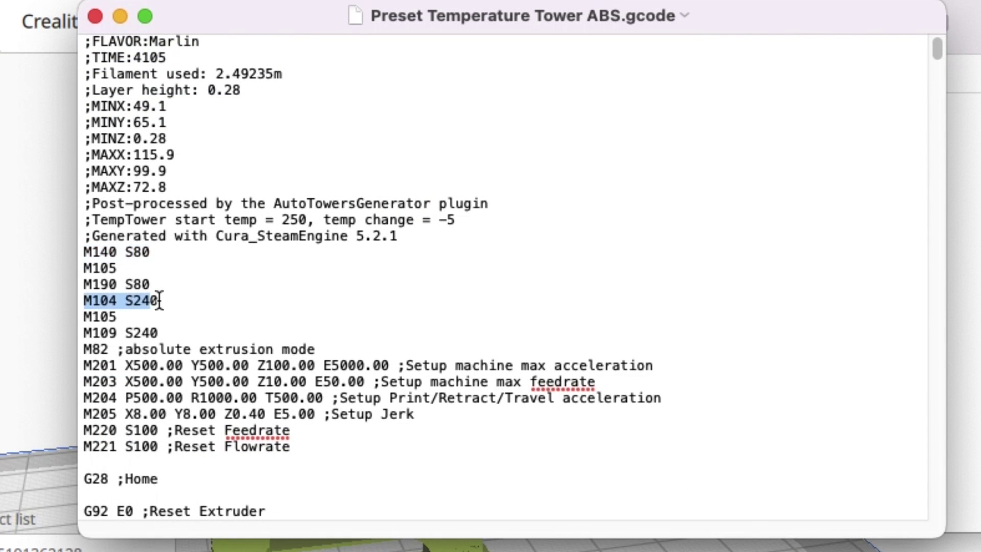
{"action": "key", "text": "super+f"}
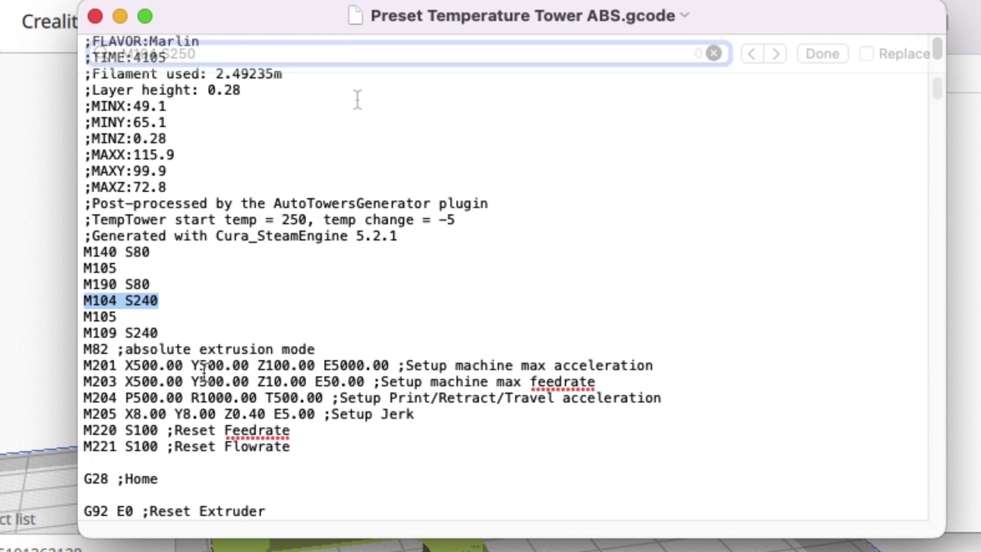
{"action": "type", "text": "M104 S250"}
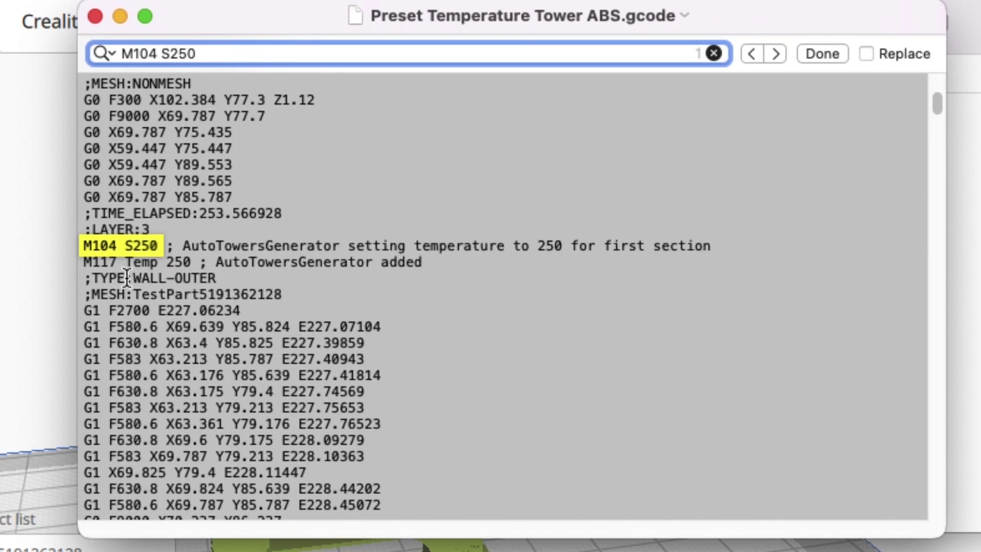
{"action": "left_click", "coordinate": [171, 231]}
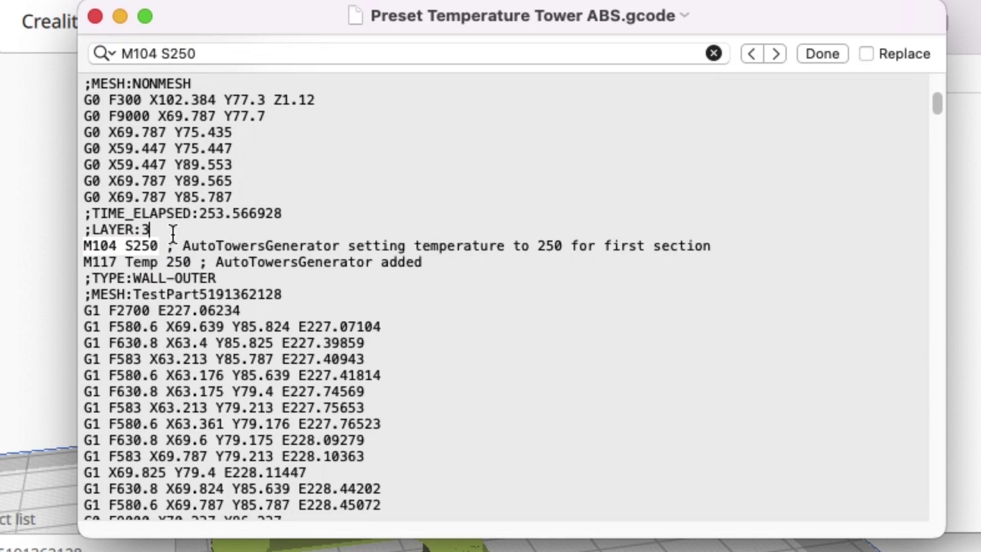
{"action": "left_click_drag", "start_coordinate": [85, 233], "coordinate": [160, 233]}
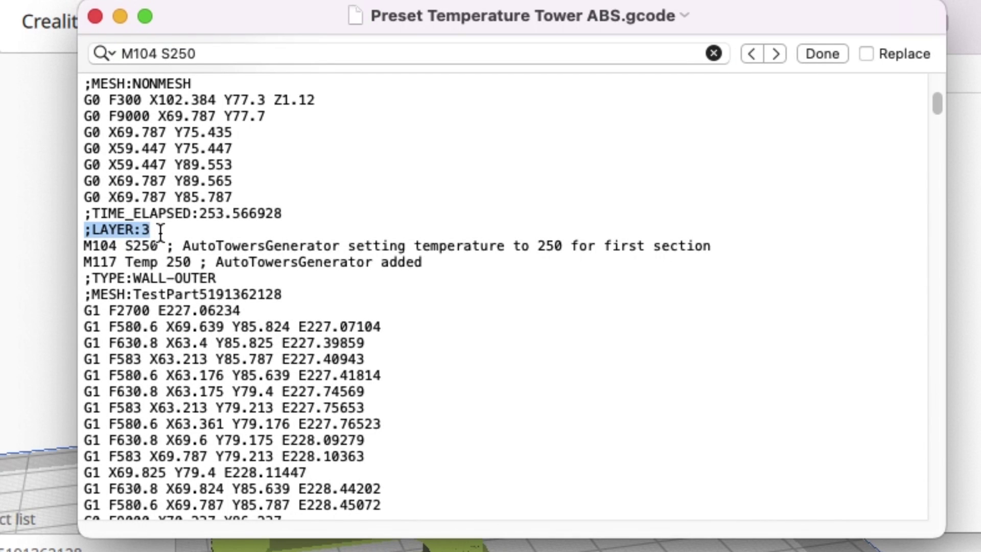
{"action": "left_click_drag", "start_coordinate": [85, 249], "coordinate": [165, 249]}
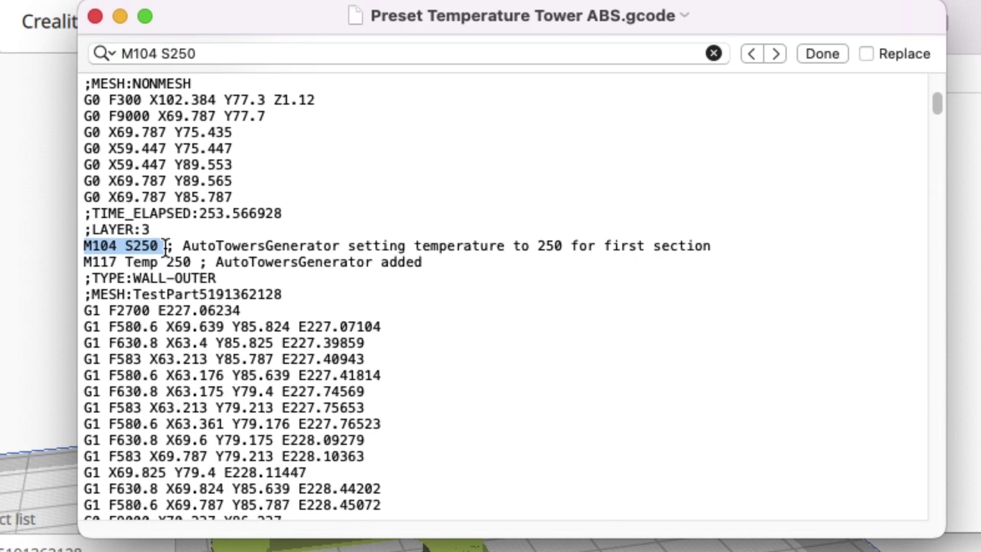
Search for M104 S245 and mark it at layer 32
{"action": "key", "text": "super+f"}
{"action": "key", "text": "BackSpace"}
{"action": "key", "text": "BackSpace"}
{"action": "type", "text": "45"}
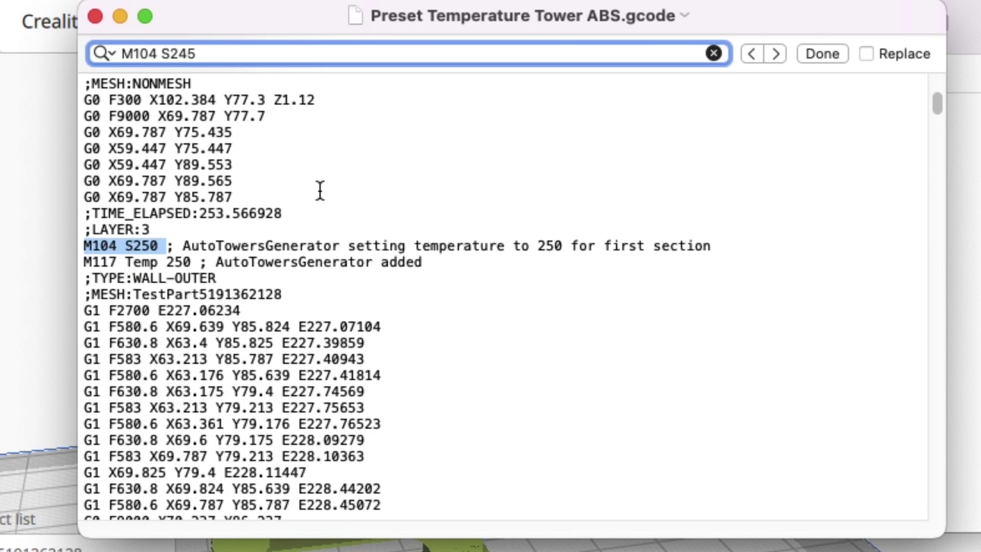
{"action": "key", "text": "Return"}
{"action": "left_click", "coordinate": [202, 281]}
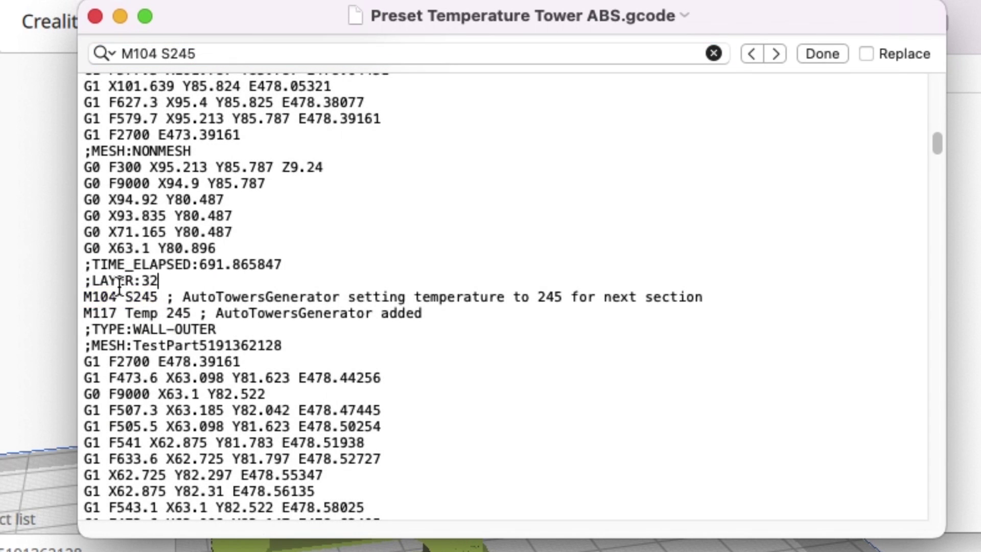
{"action": "left_click_drag", "start_coordinate": [85, 281], "coordinate": [162, 281]}
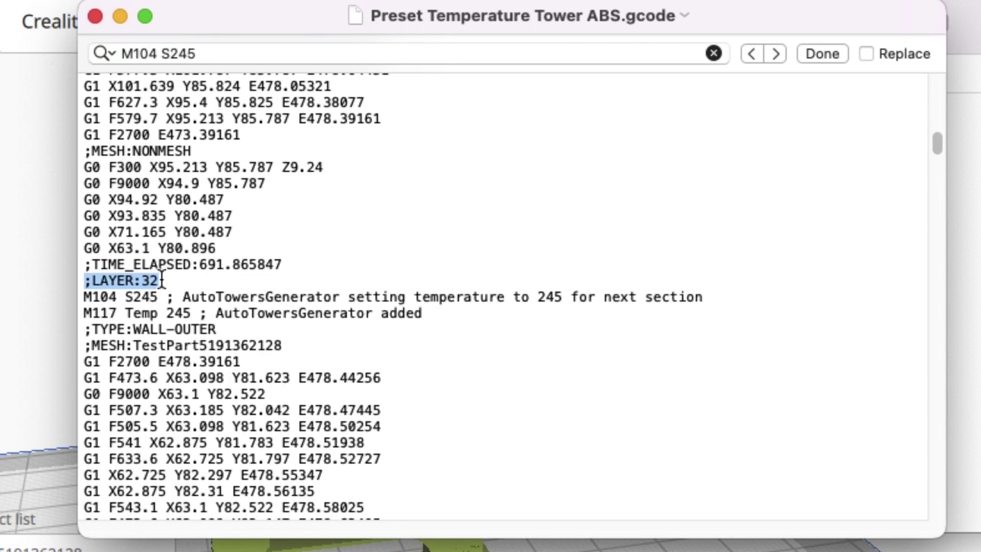
{"action": "left_click_drag", "start_coordinate": [84, 296], "coordinate": [159, 295]}
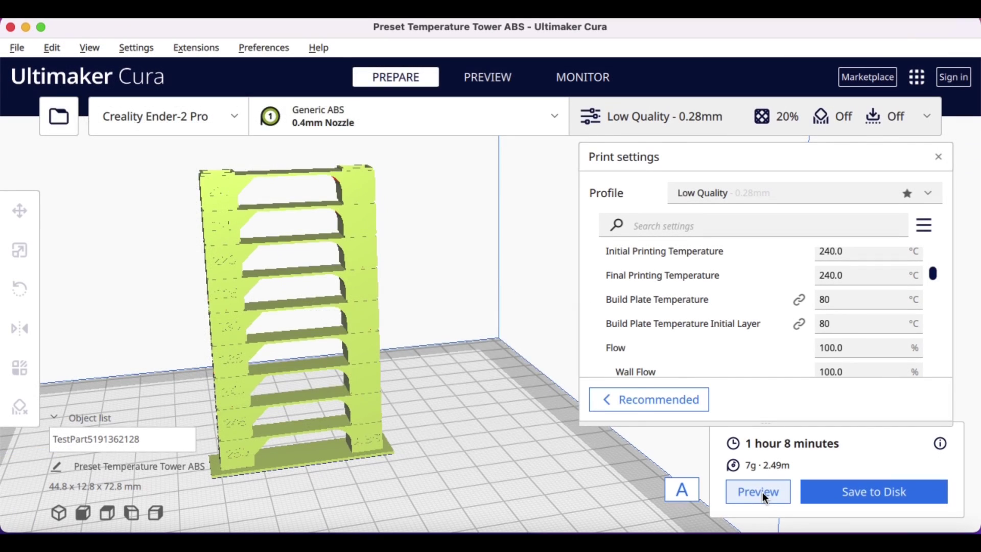
Preview the sliced tower and move the layer slider to layers 51, 23 and 58
{"action": "left_click", "coordinate": [762, 492]}
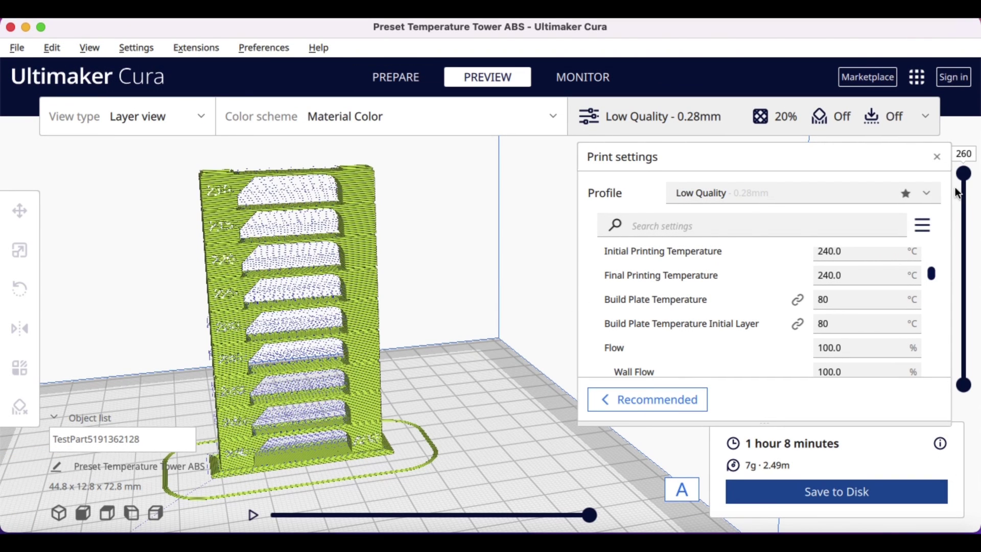
{"action": "left_click_drag", "start_coordinate": [963, 175], "coordinate": [969, 376]}
{"action": "scroll", "coordinate": [407, 416], "scroll_direction": "up", "scroll_amount": 4}
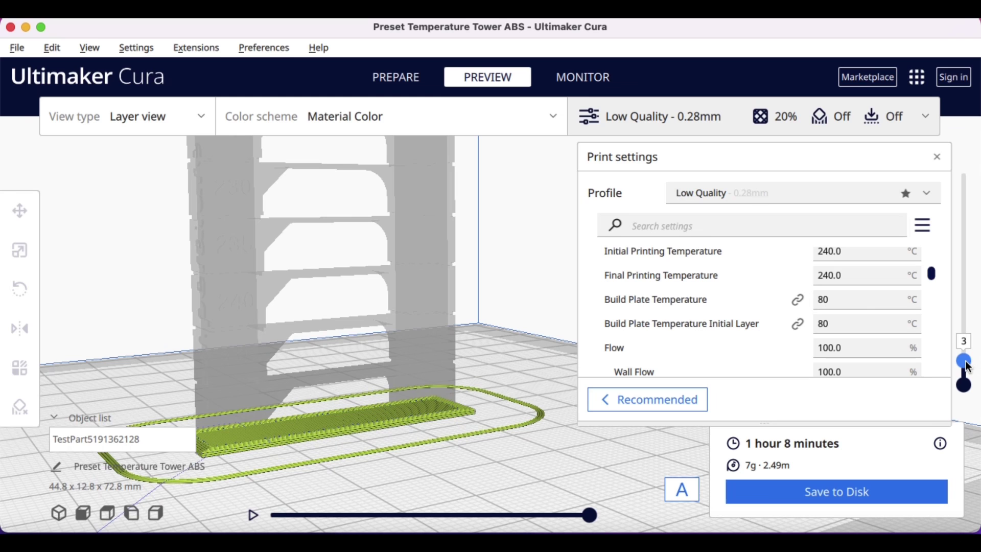
{"action": "left_click_drag", "start_coordinate": [960, 364], "coordinate": [969, 337]}
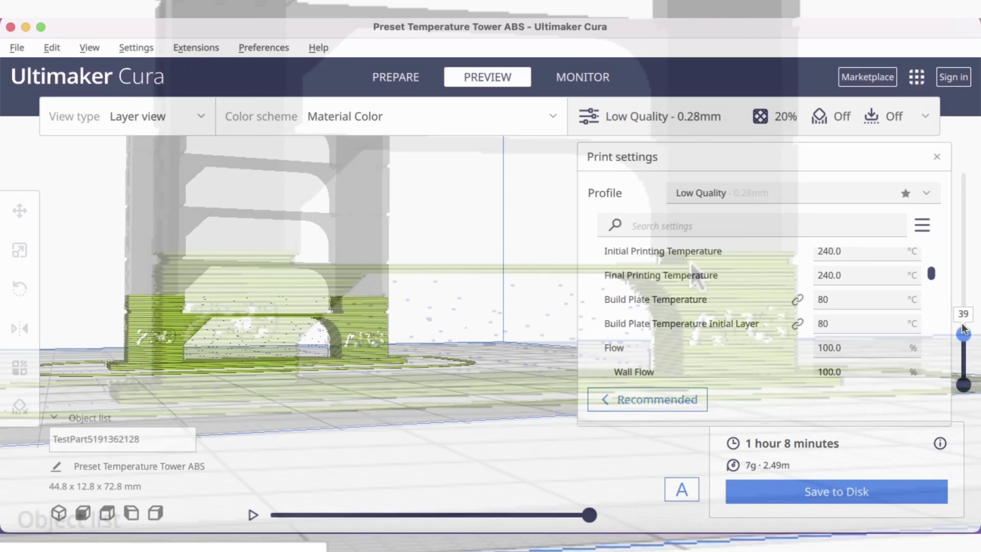
{"action": "left_click_drag", "start_coordinate": [964, 335], "coordinate": [963, 315]}
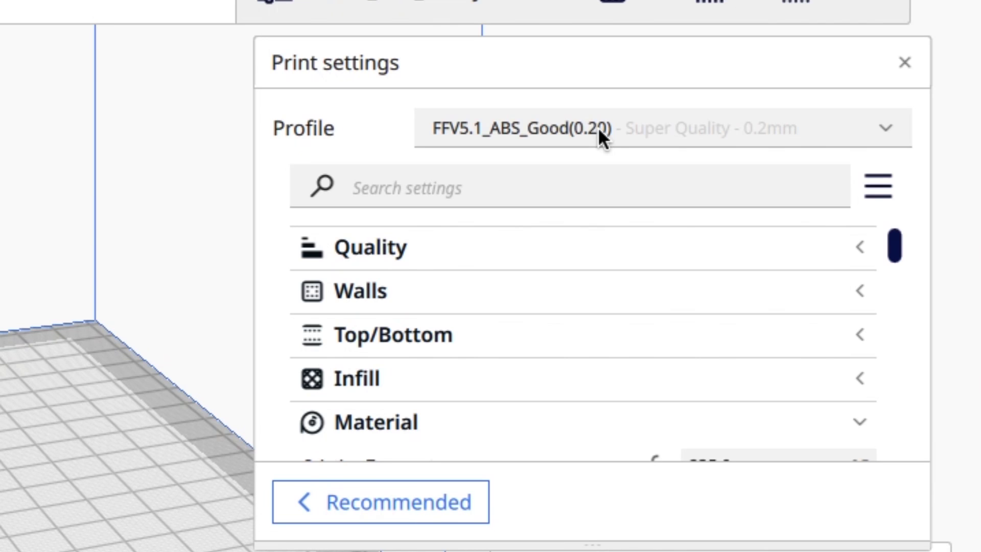
{"action": "left_click_drag", "start_coordinate": [897, 241], "coordinate": [899, 265]}
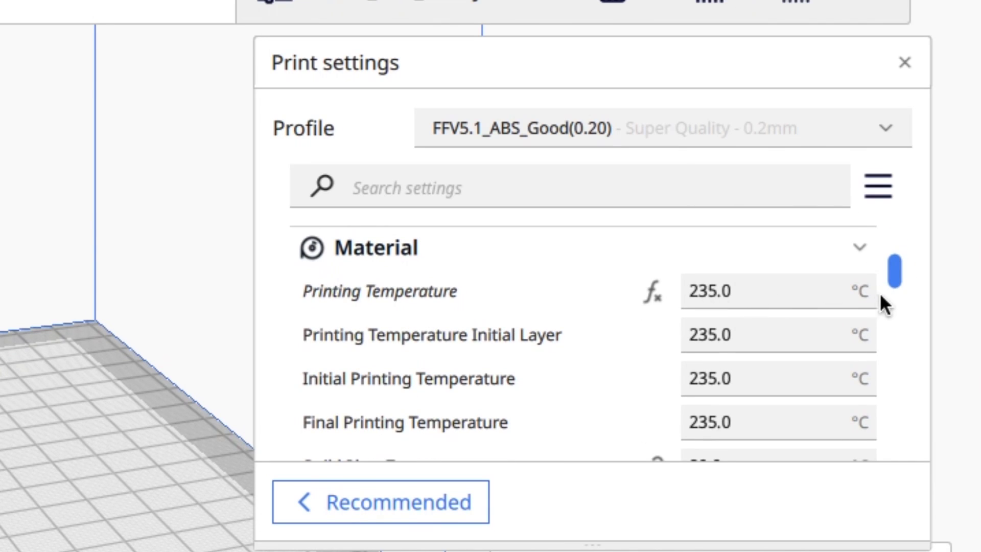
{"action": "left_click_drag", "start_coordinate": [894, 270], "coordinate": [886, 306]}
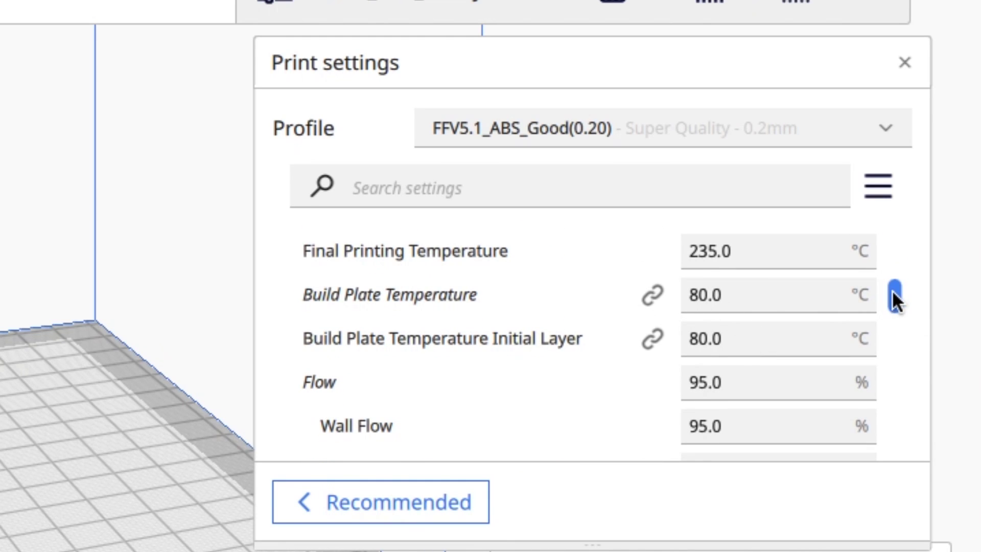
{"action": "left_click_drag", "start_coordinate": [892, 290], "coordinate": [896, 390]}
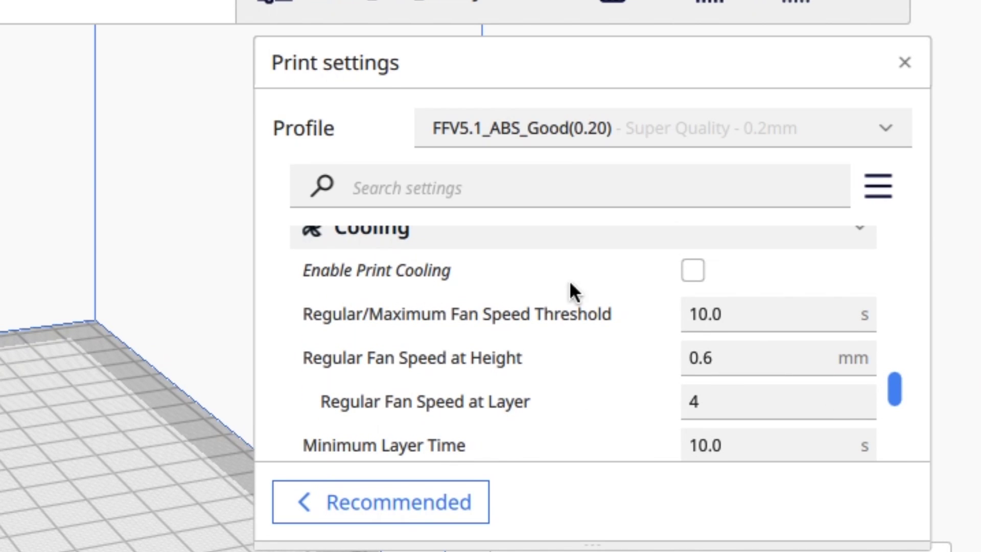